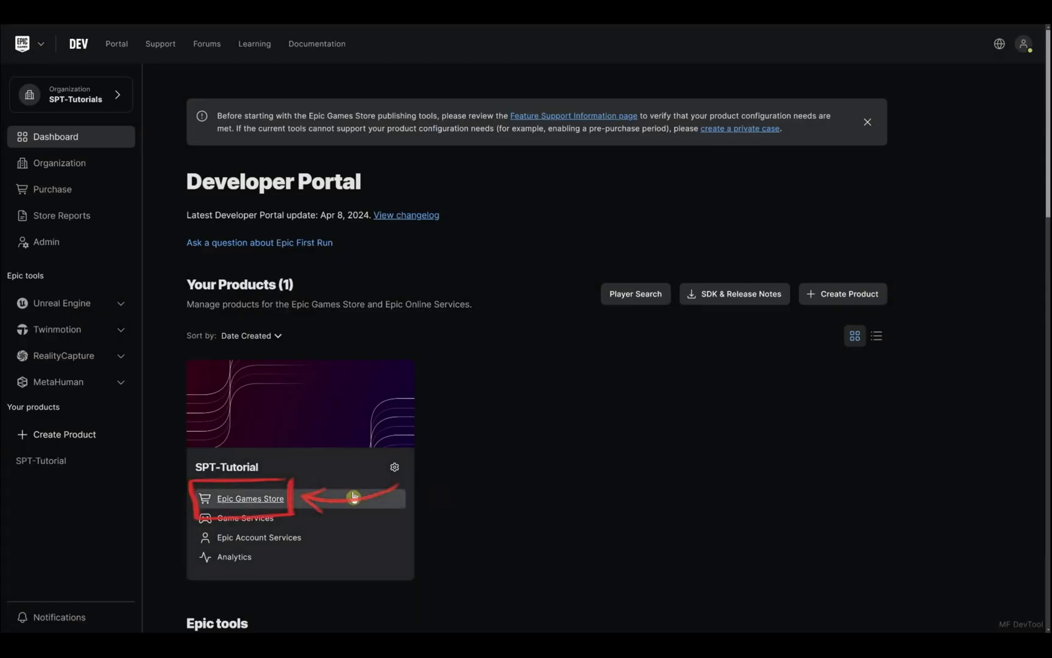
Open the tax info for SPT-Tutorial's Epic Games Store product and start the tax interview with a PERSONAL tax profile.
click(278, 499)
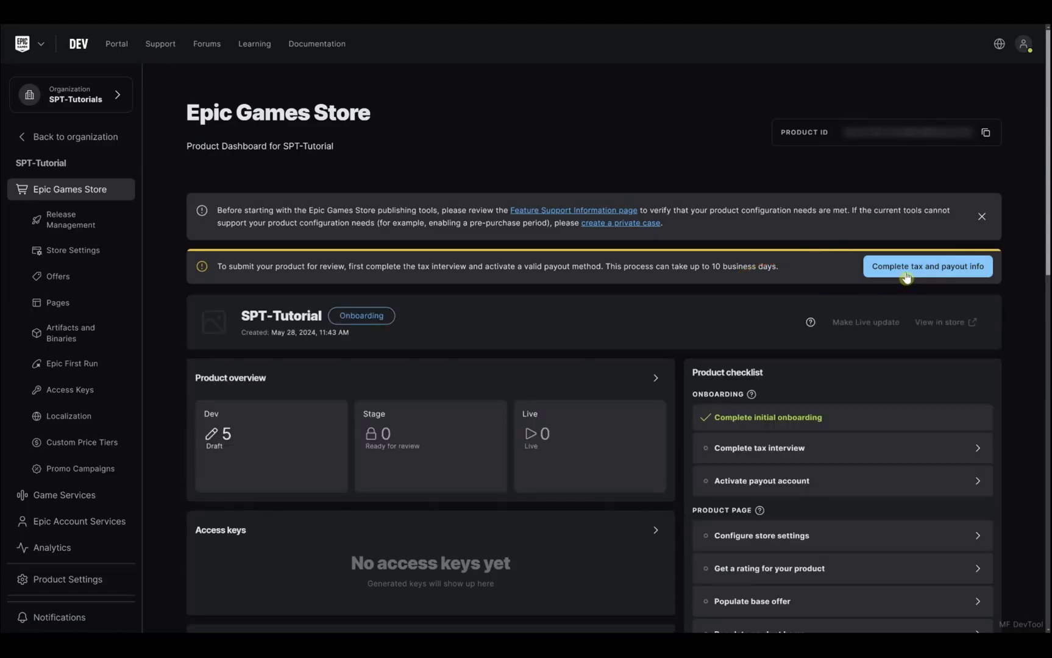
click(906, 274)
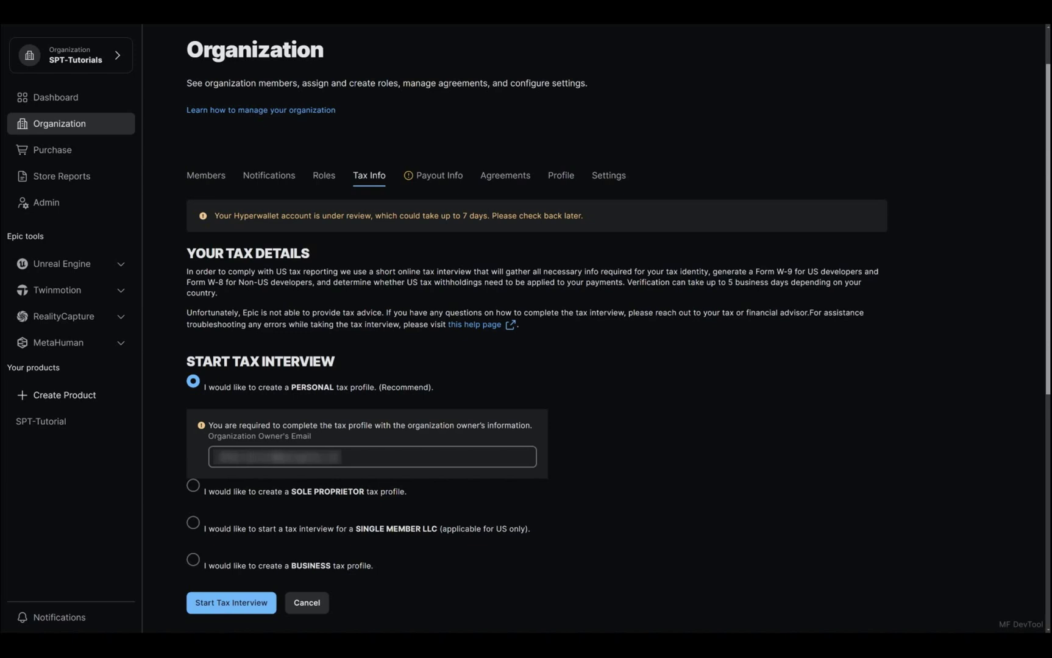
click(251, 604)
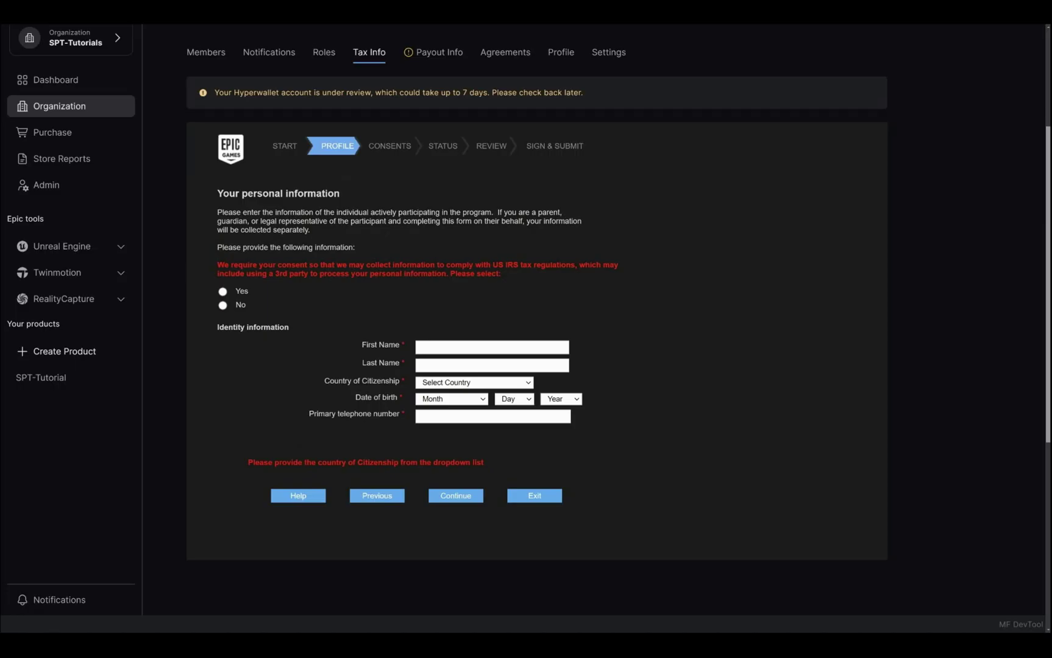
Consent to the IRS-related information collection and submit the personal identity details with France as country of citizenship.
click(223, 305)
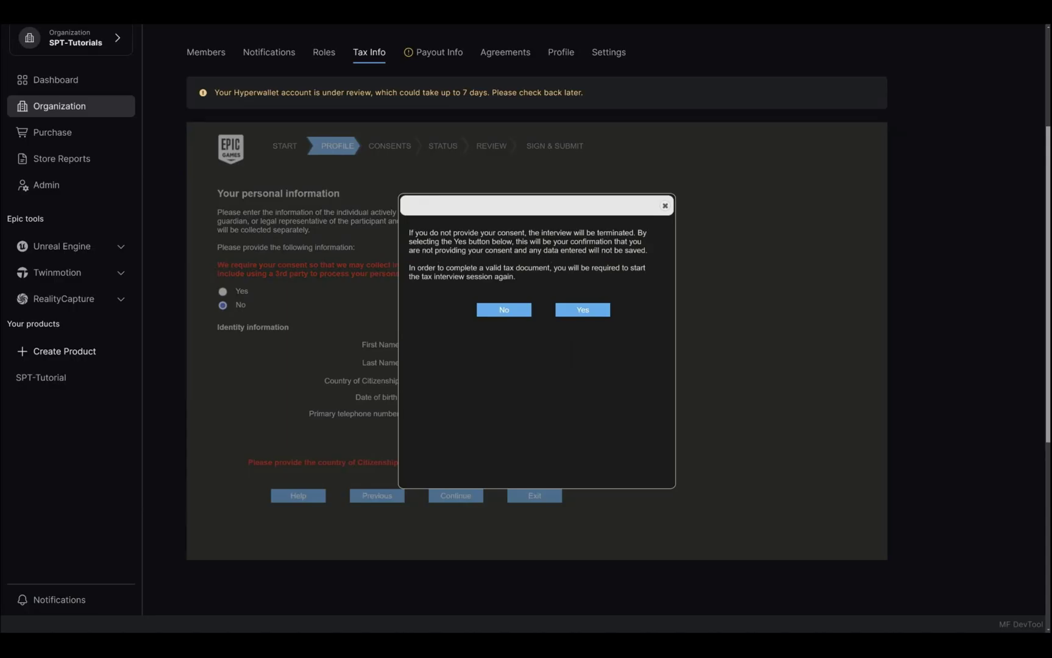
click(513, 312)
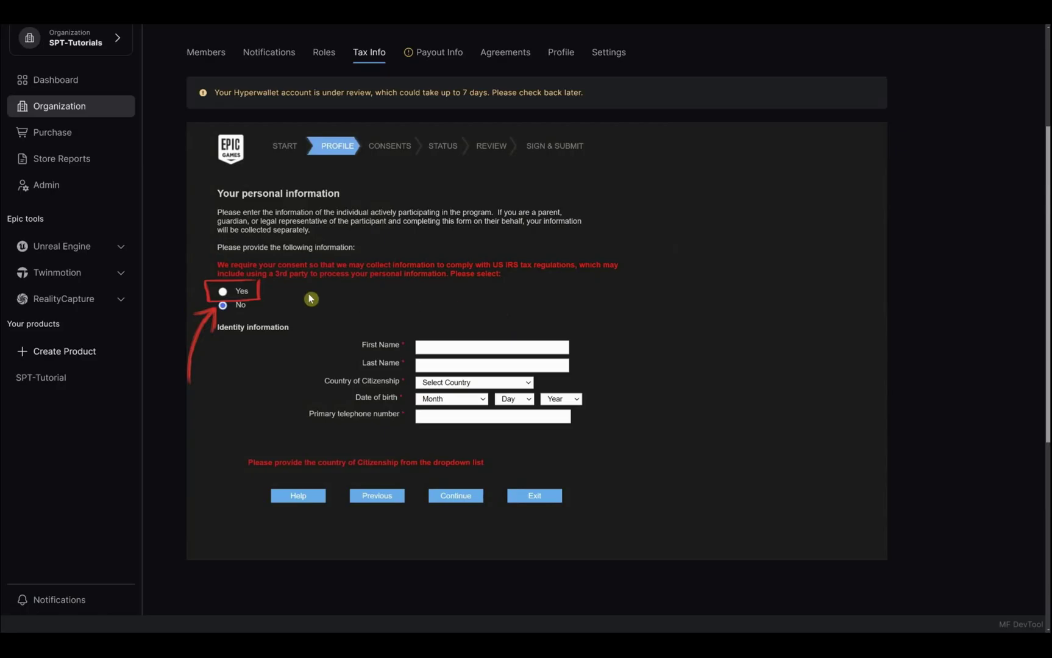
click(223, 292)
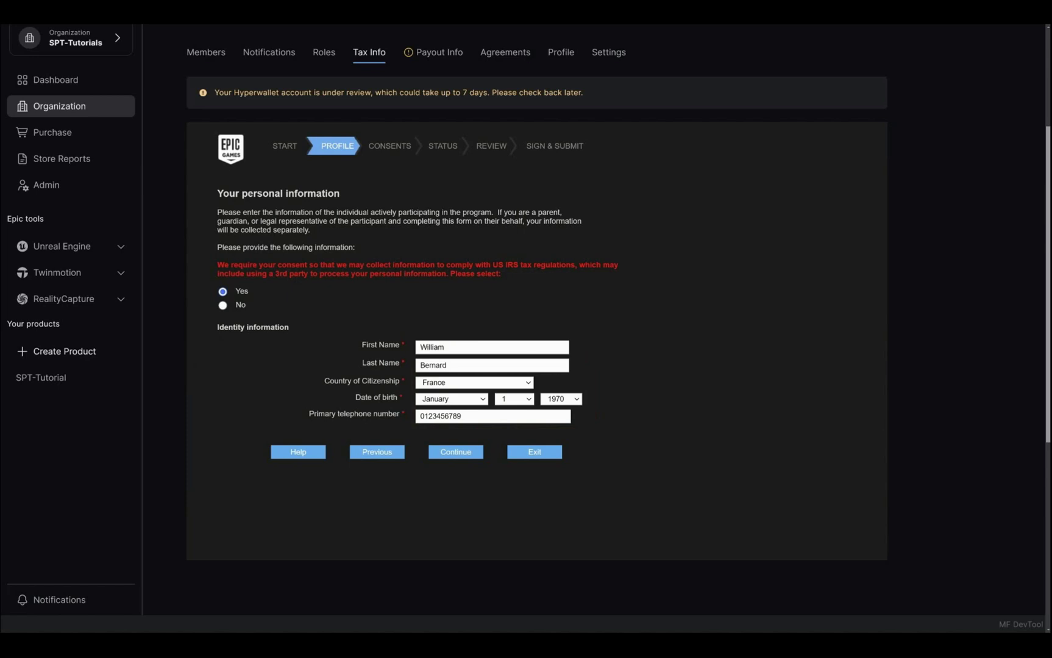
click(459, 454)
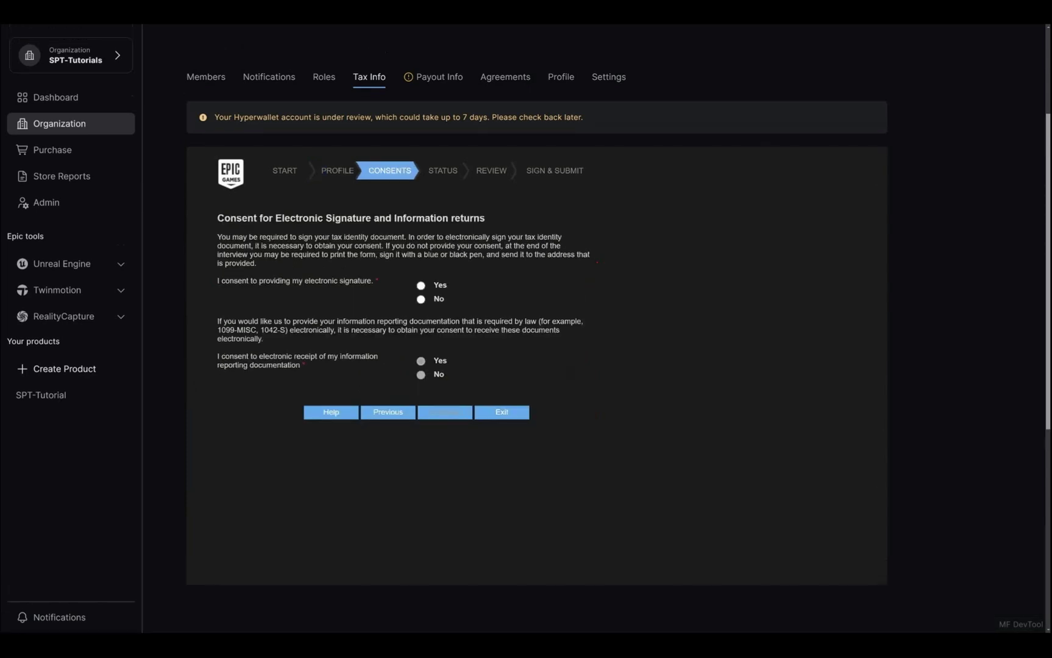
Consent to providing an electronic signature and to electronic receipt of information reporting documentation, and continue the interview.
click(421, 300)
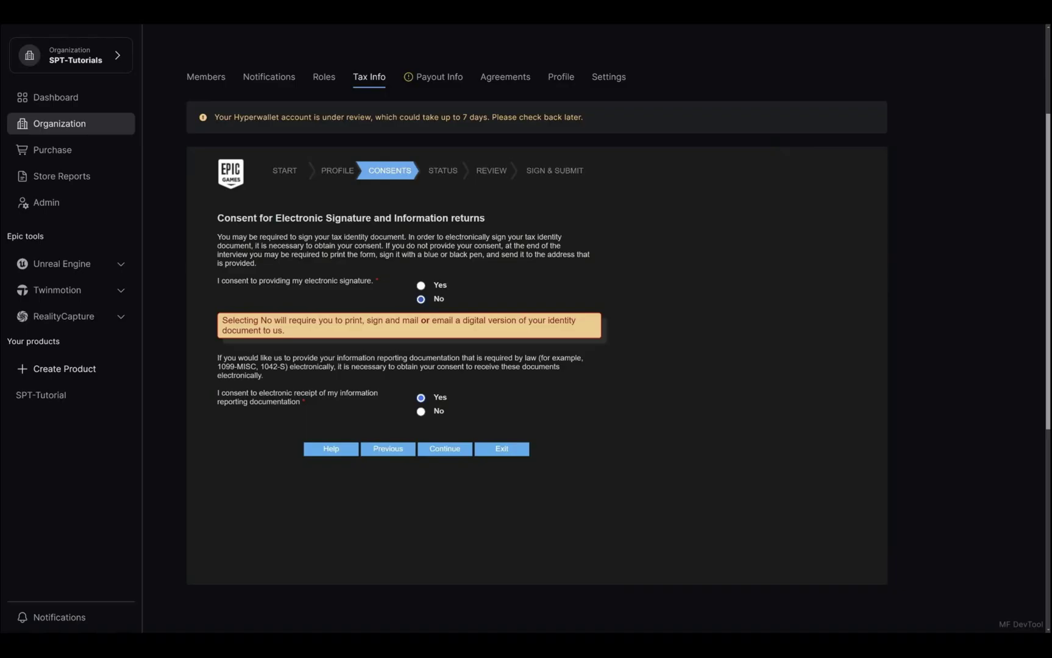
click(422, 301)
click(421, 286)
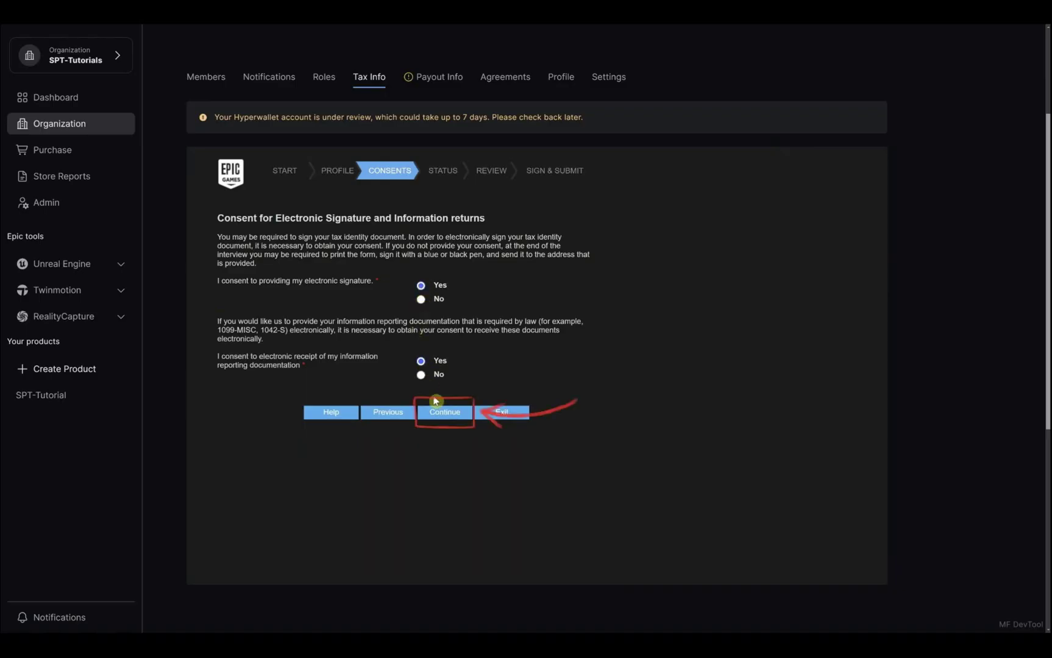
click(438, 417)
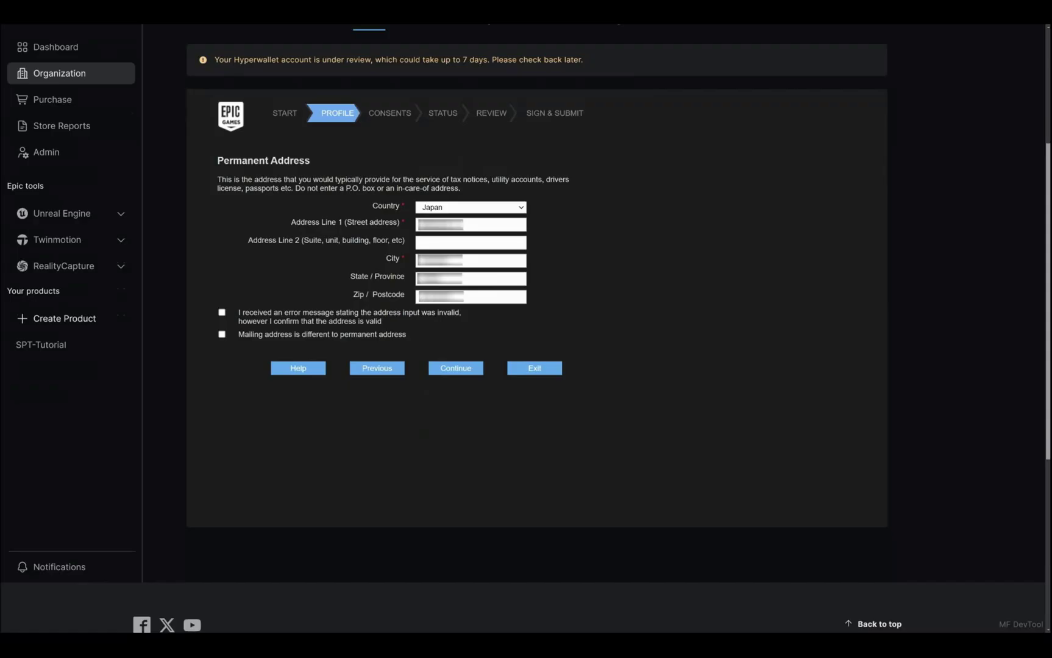
Submit the permanent address in Japan, confirming that the address is valid despite the error message.
click(469, 371)
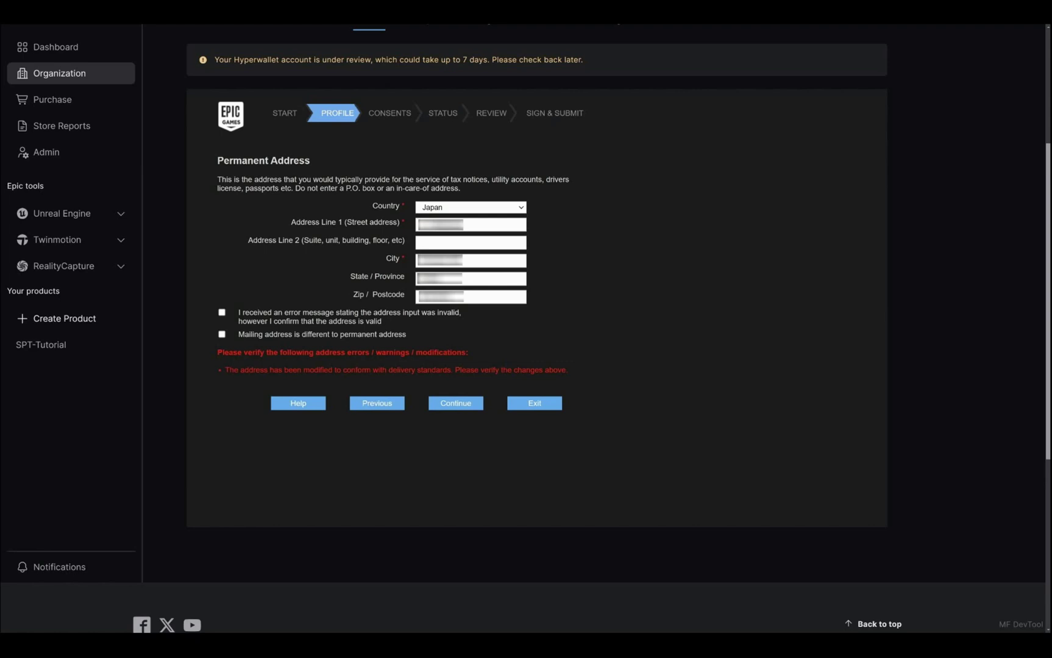
click(223, 314)
click(443, 415)
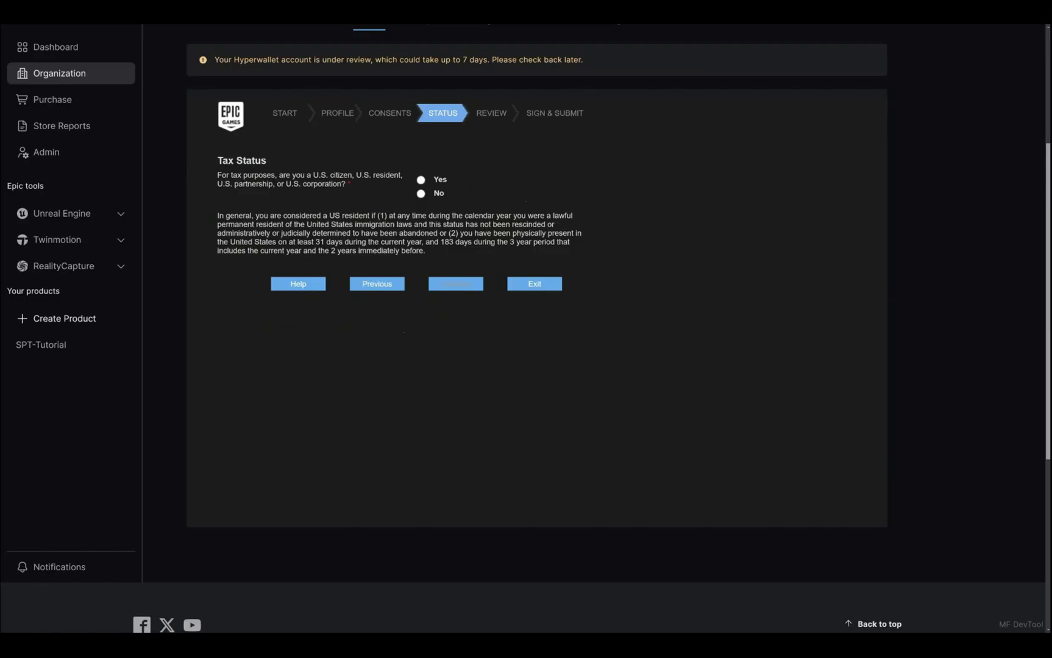
Declare non-U.S. status for tax purposes and state that none of the U.S. person test conditions apply.
click(421, 194)
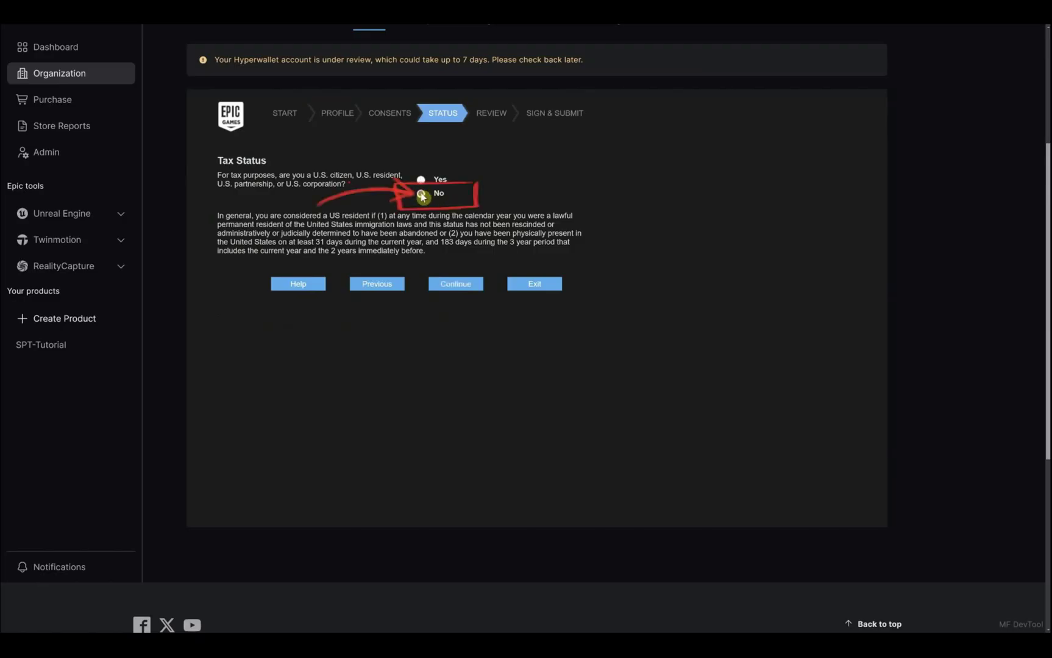
click(442, 284)
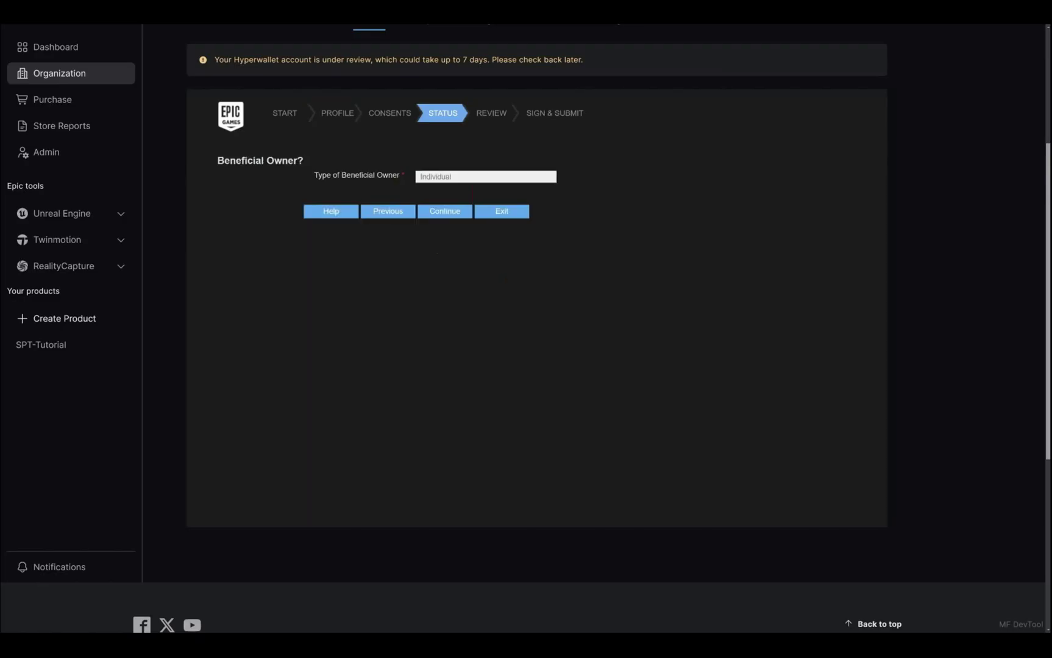
scroll(537, 305, up, 2)
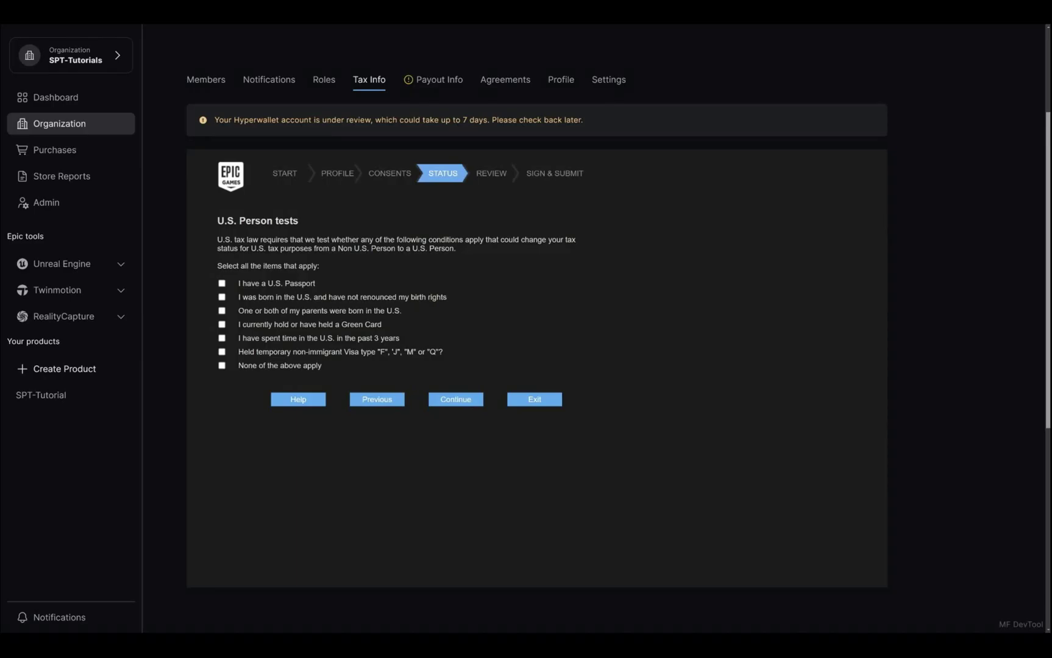
click(222, 366)
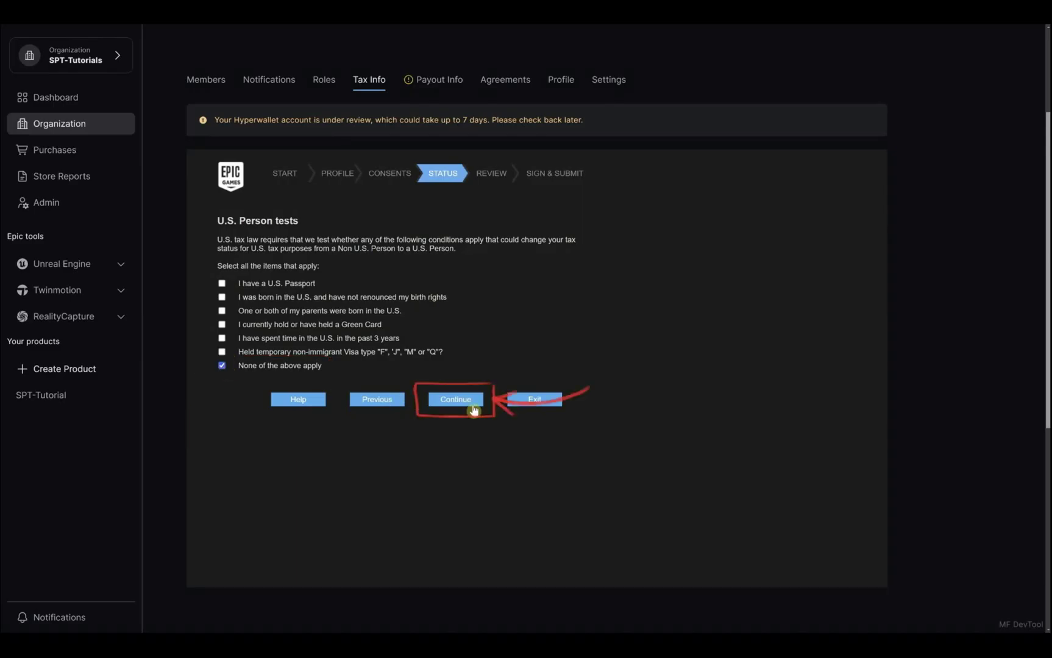
click(457, 400)
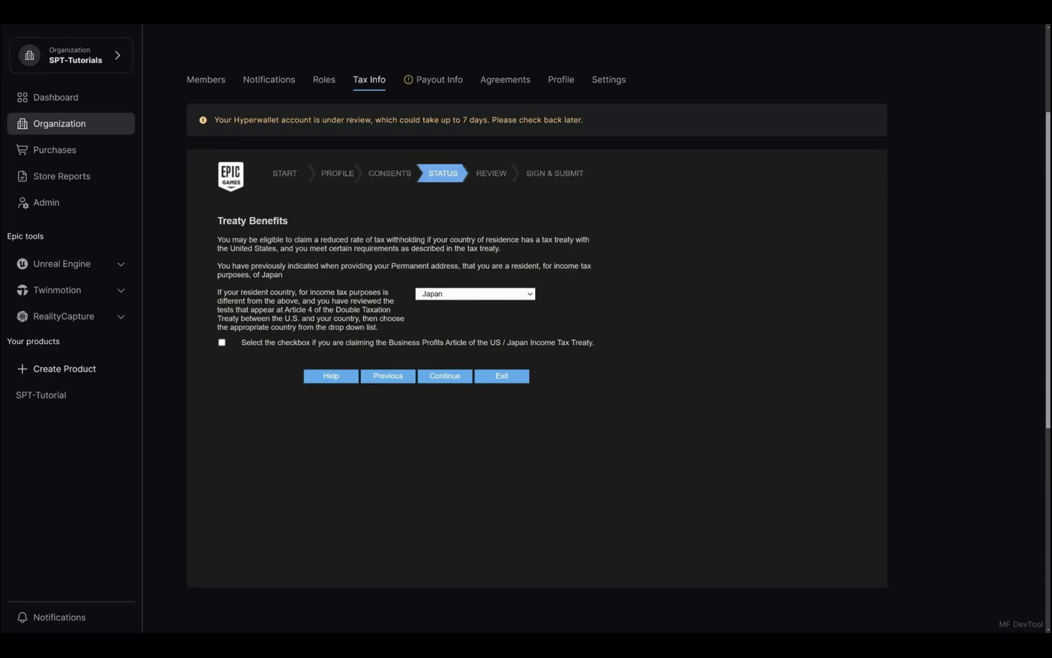
Claim the Business Profits Article of the US / Japan Income Tax Treaty and declare having no Tax Identification Number.
click(222, 343)
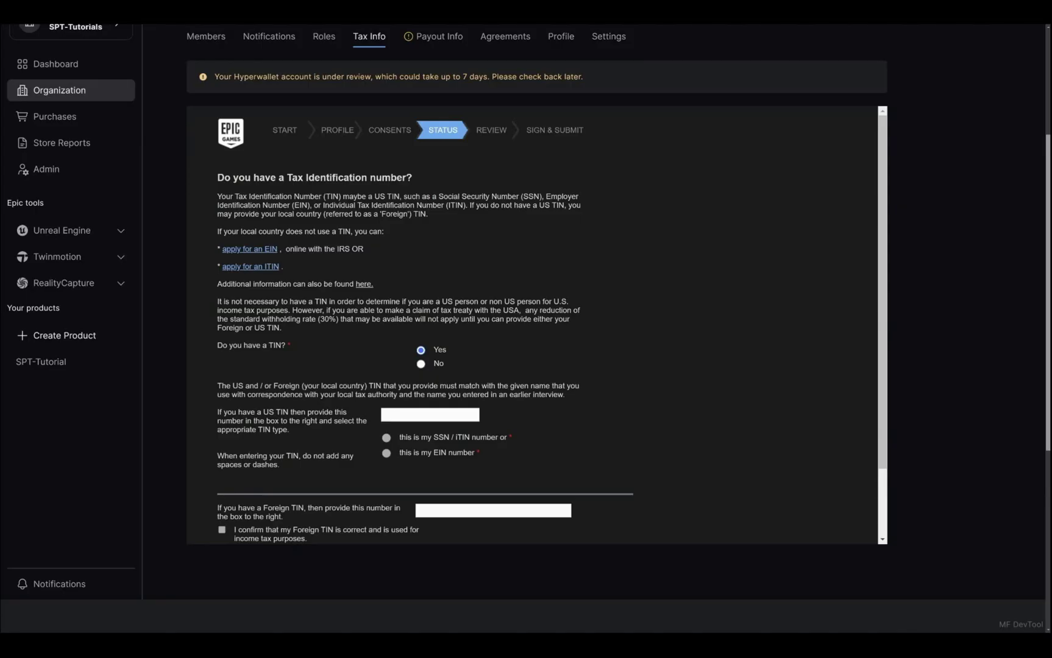
click(421, 365)
click(445, 401)
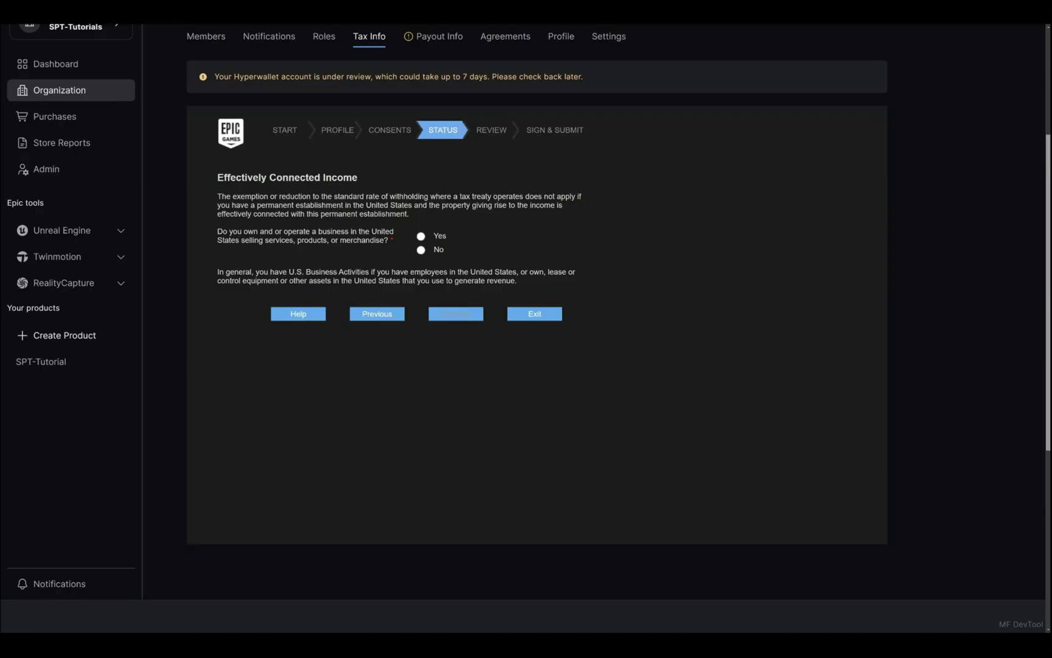
Declare no business in the United States, then review the W-8BEN form and proceed to its certification page.
click(421, 250)
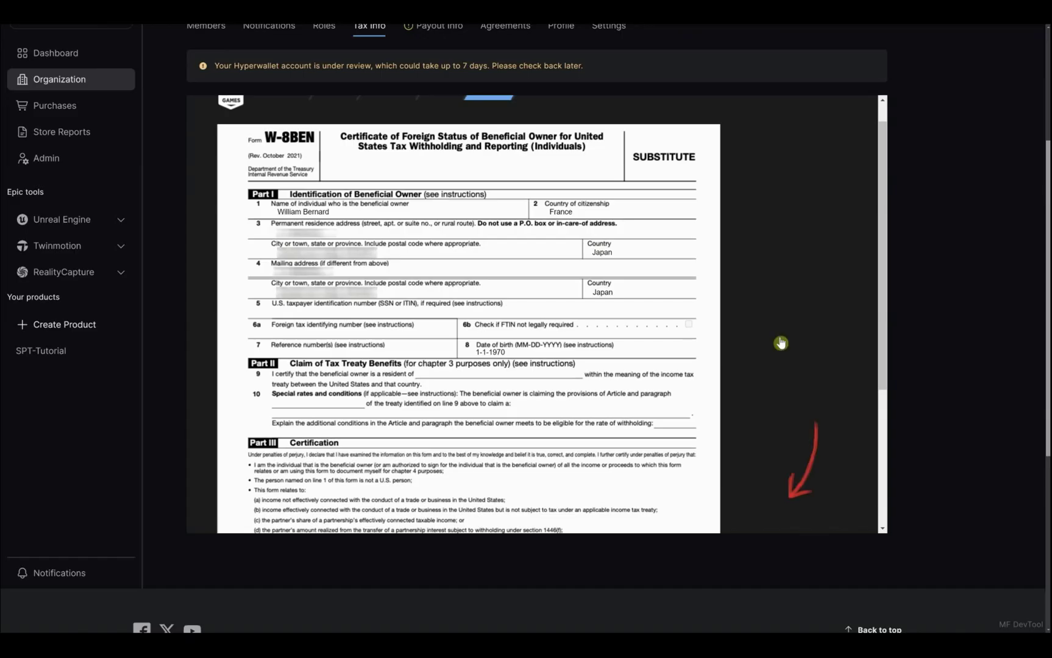
scroll(781, 343, down, 4)
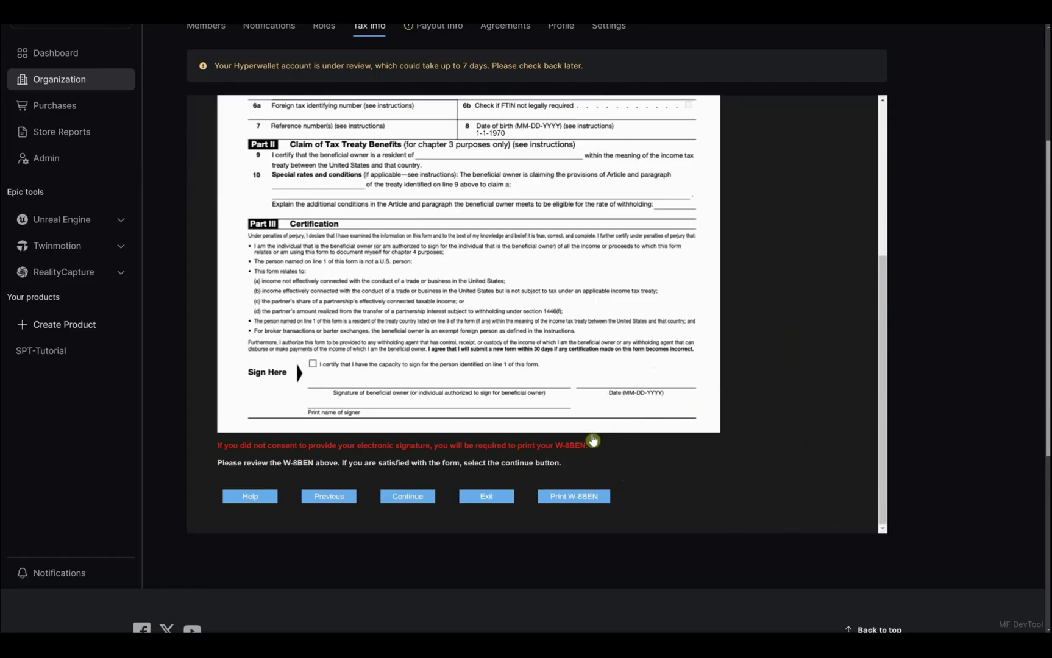
click(408, 497)
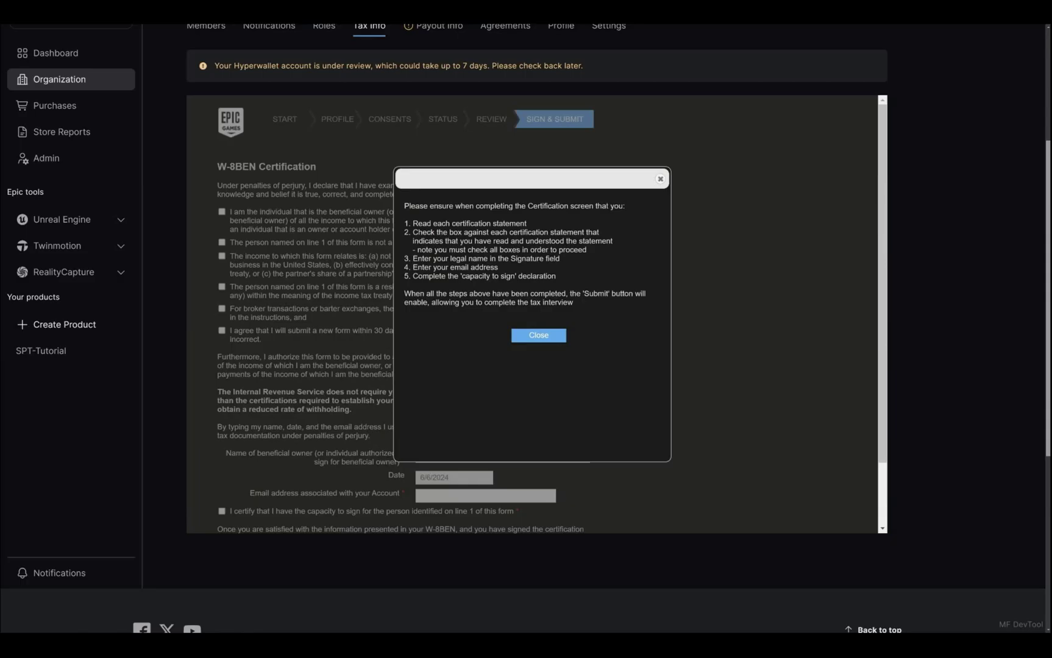
click(545, 339)
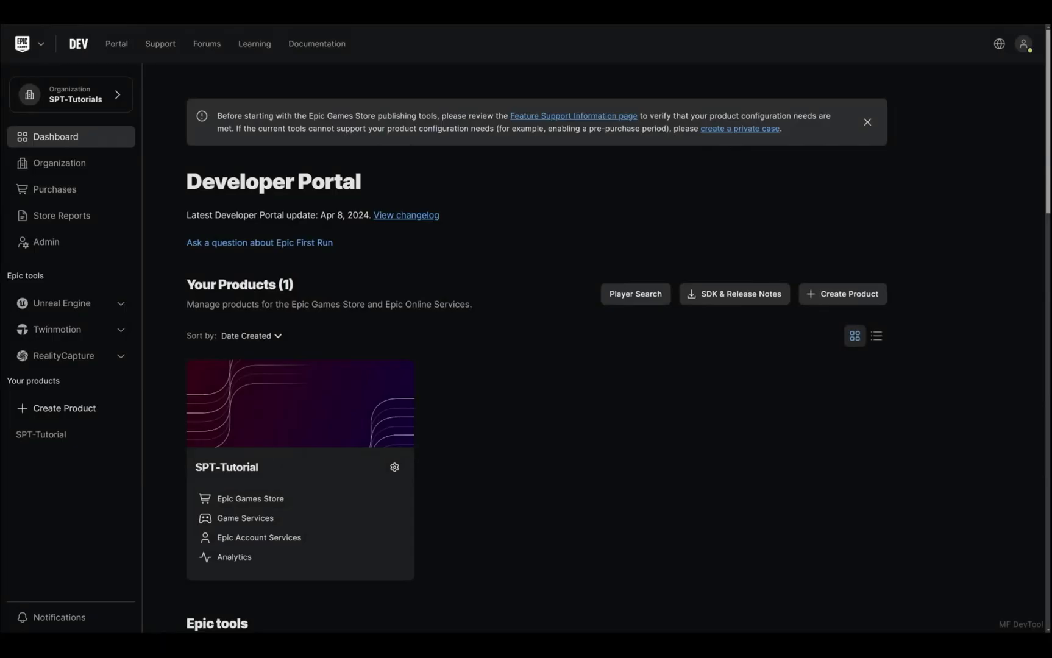
Open the organization's payout info from SPT-Tutorial's store dashboard and go to the Hyperwallet account activation site.
click(264, 499)
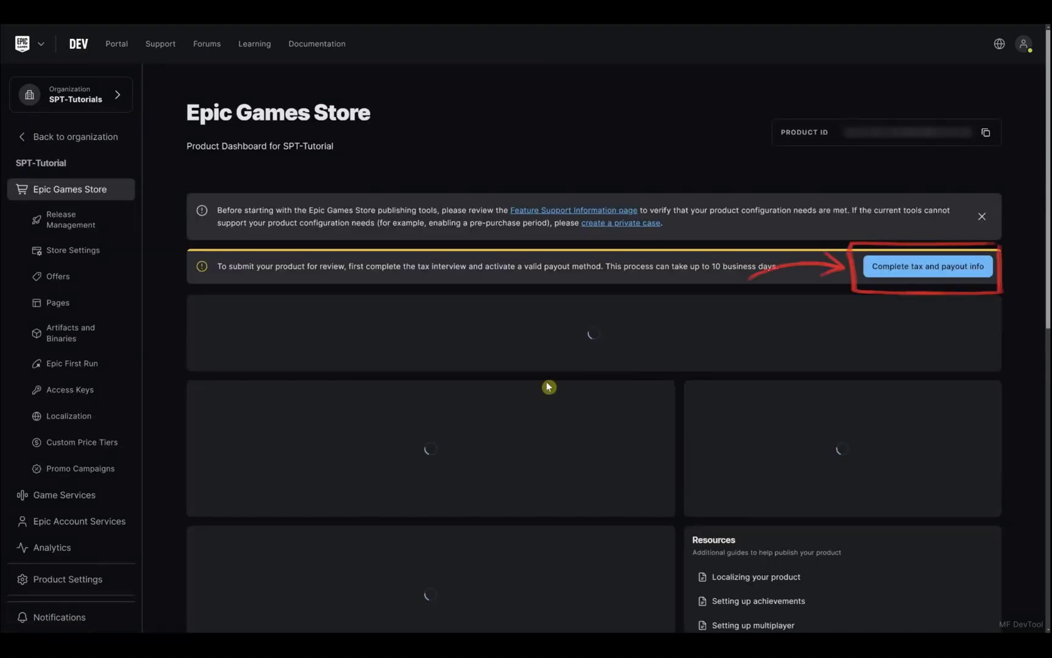
click(893, 270)
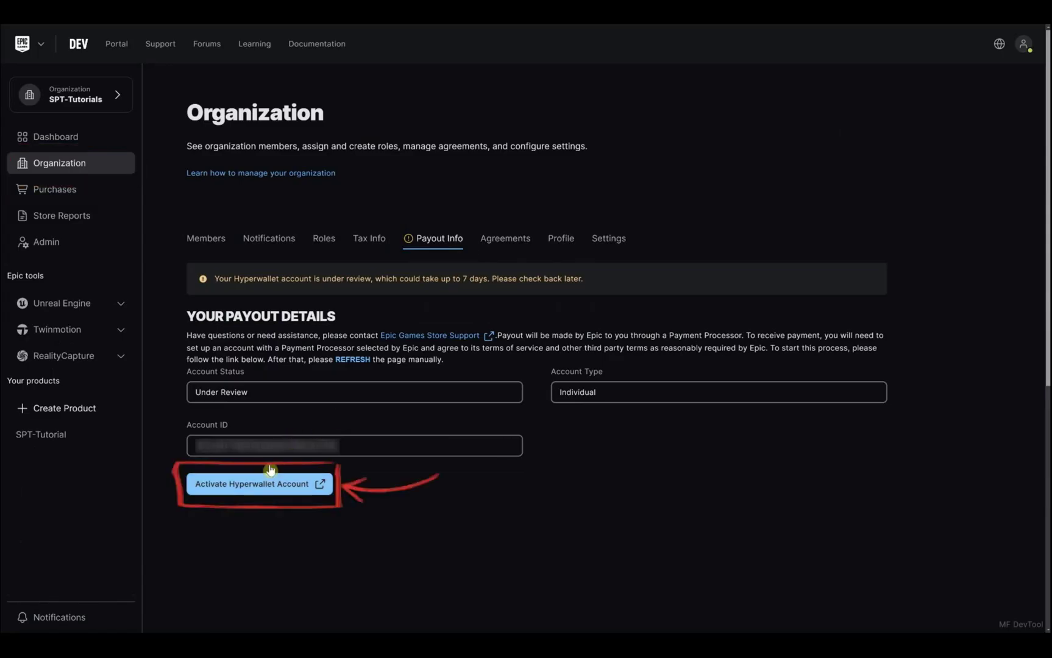
click(254, 491)
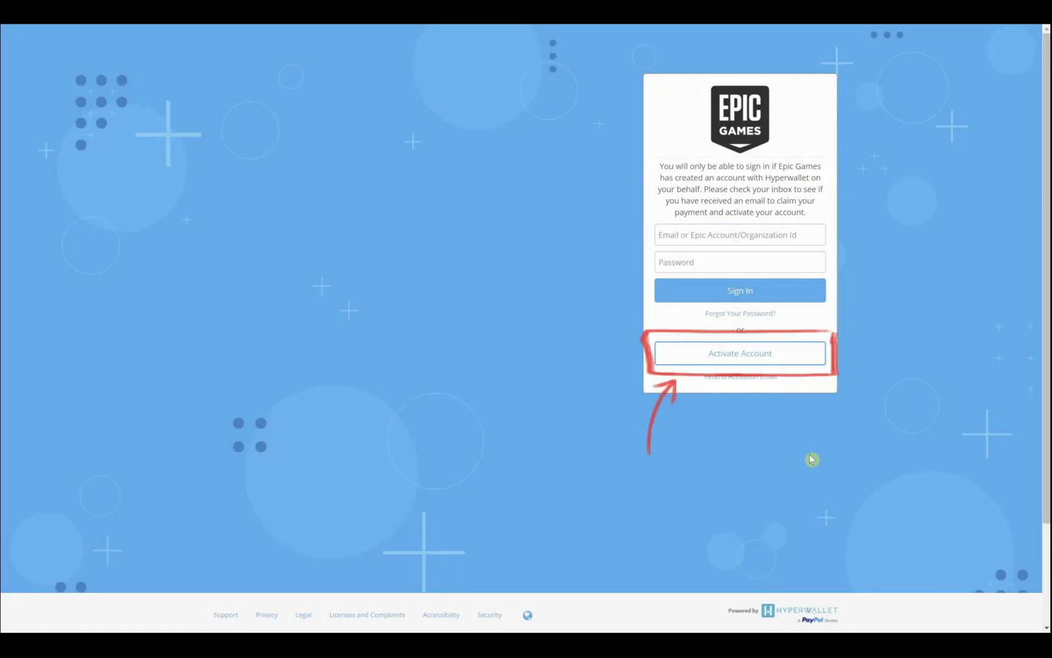
Open the Hyperwallet account activation form with Email as the identifier type.
click(801, 364)
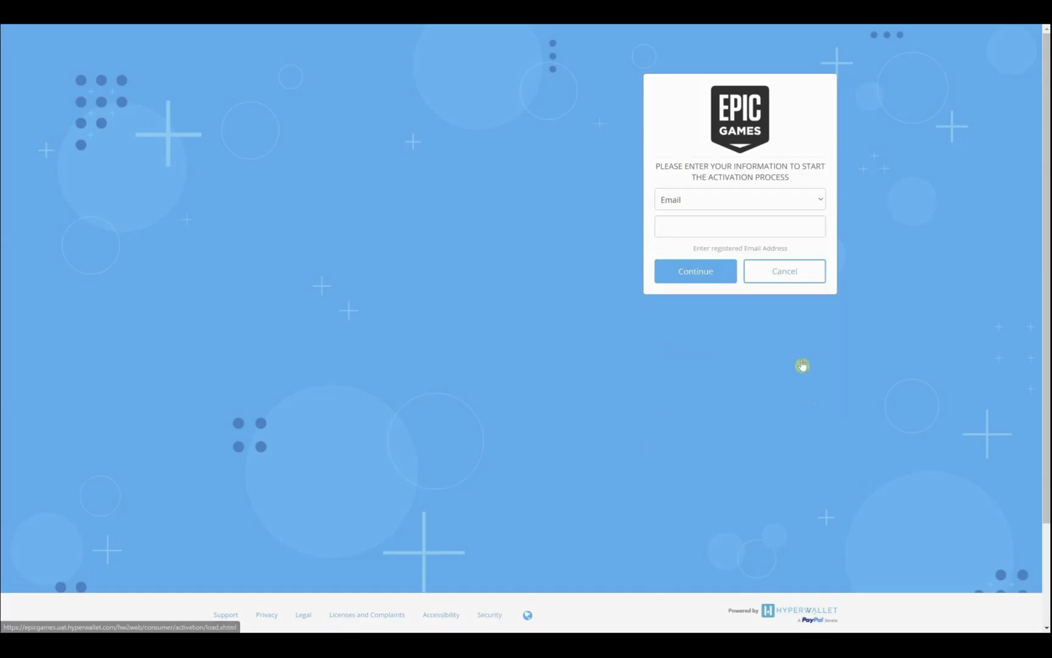
click(794, 206)
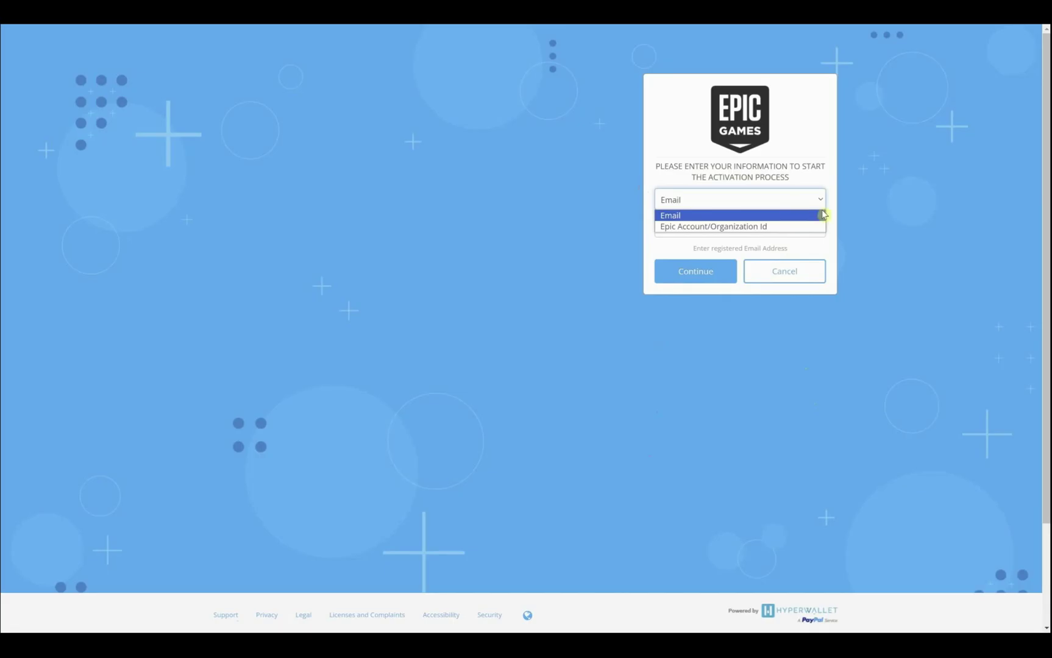
click(856, 219)
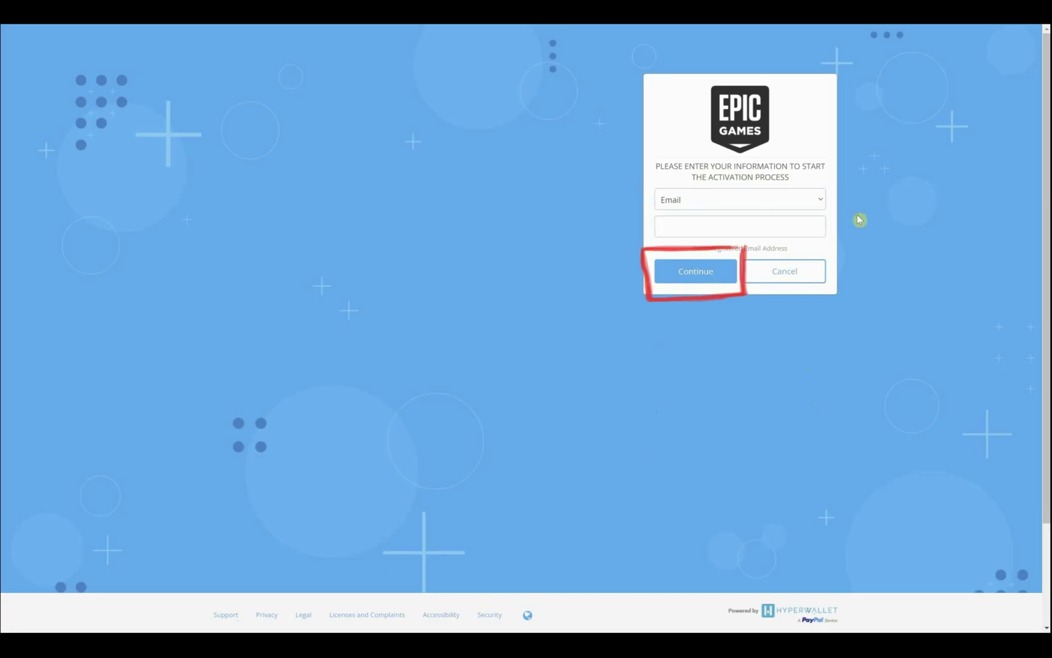